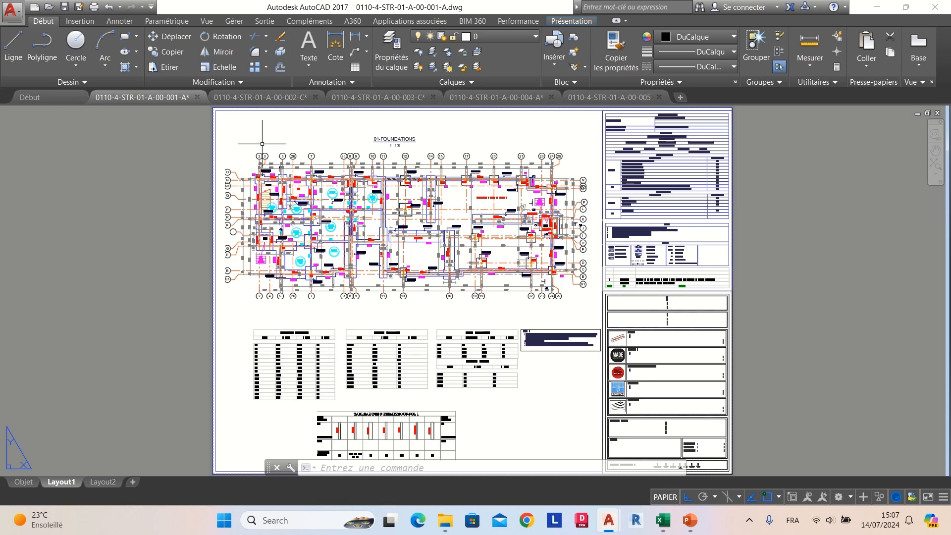
Step: Look through the open drawing sheets 002-C, 003-C, 004-A and 005 one after another
left_click(264, 99)
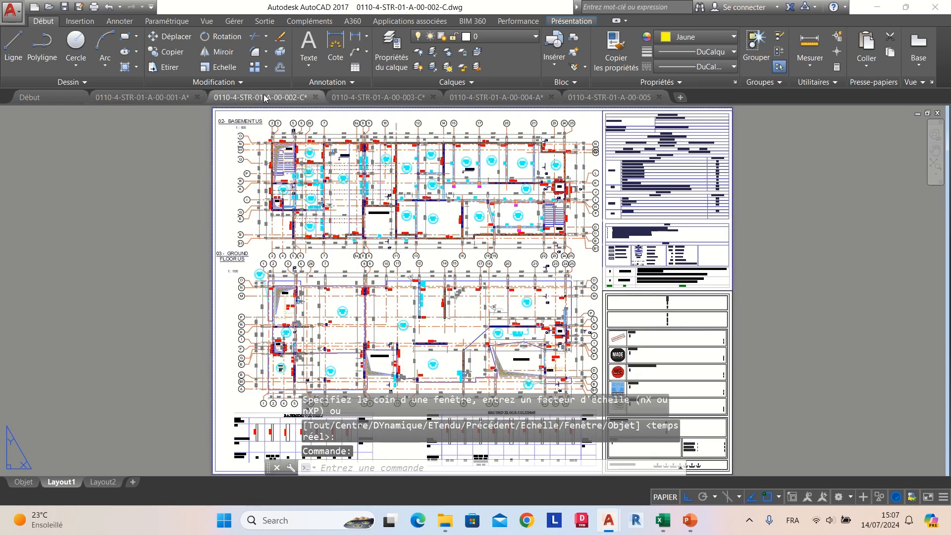
left_click(364, 99)
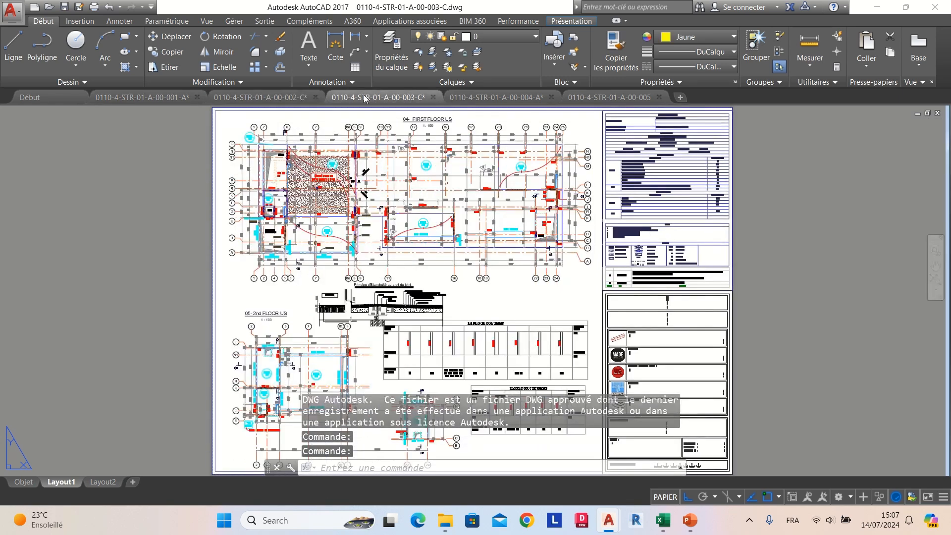
left_click(492, 98)
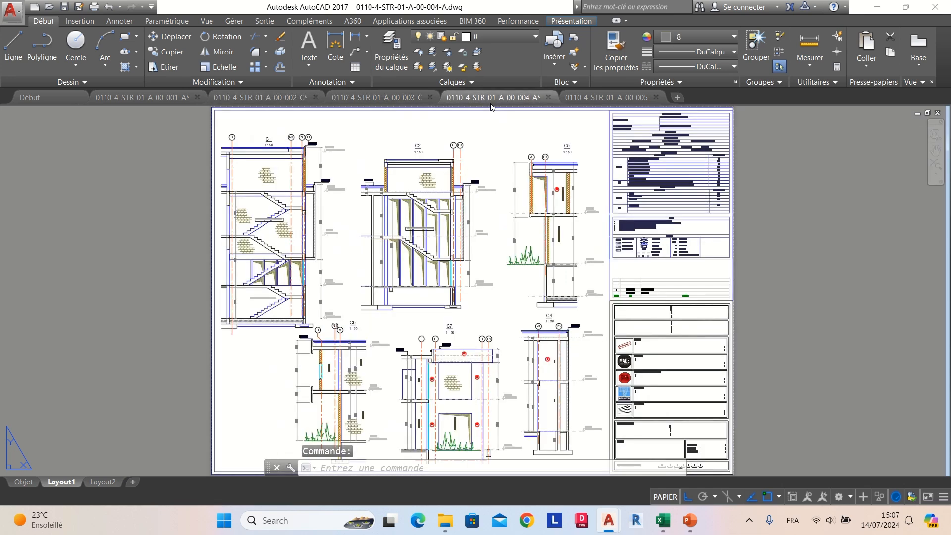
left_click(595, 99)
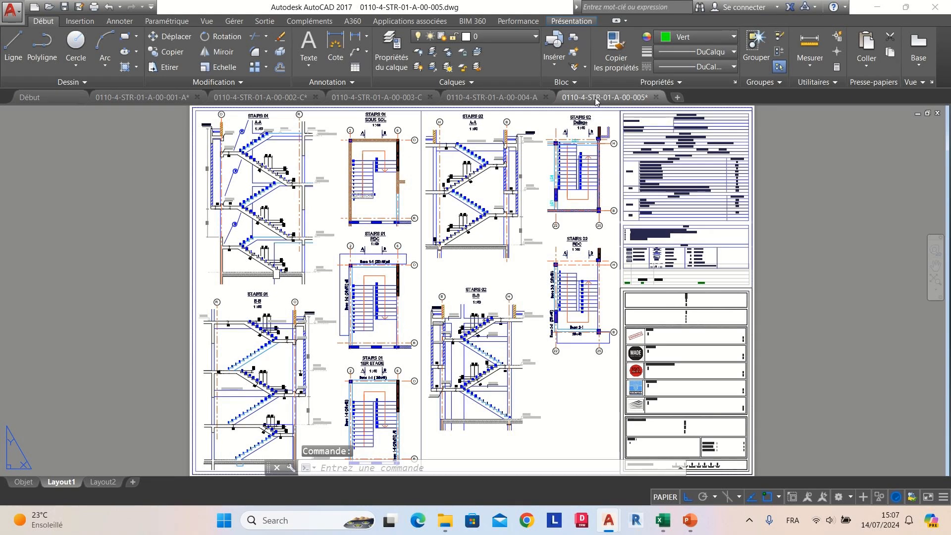
Step: Switch to the Xcads2.0.xlsm workbook in Excel and load drawings 0110-4-STR-01-A-00-001-A through 005 for getting block attributes
mouse_move(663, 523)
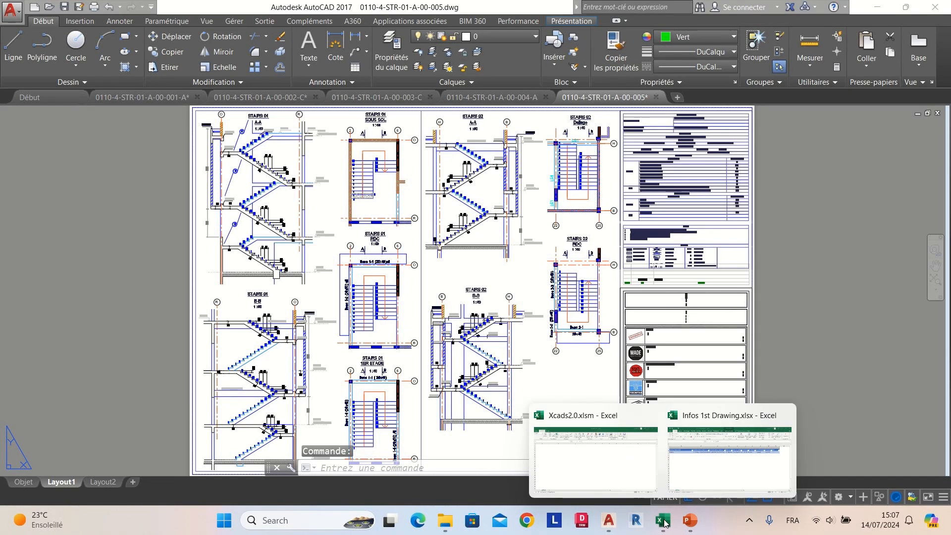
left_click(616, 465)
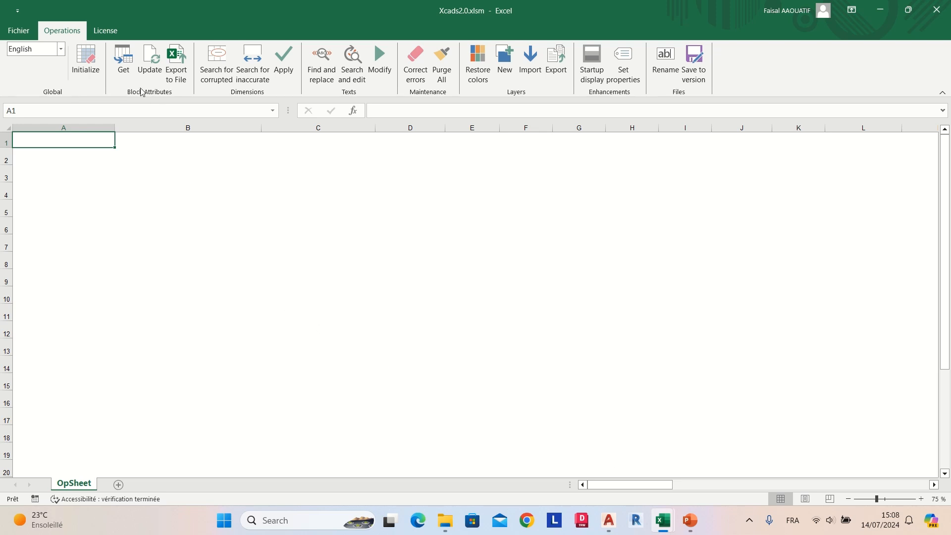
left_click(124, 64)
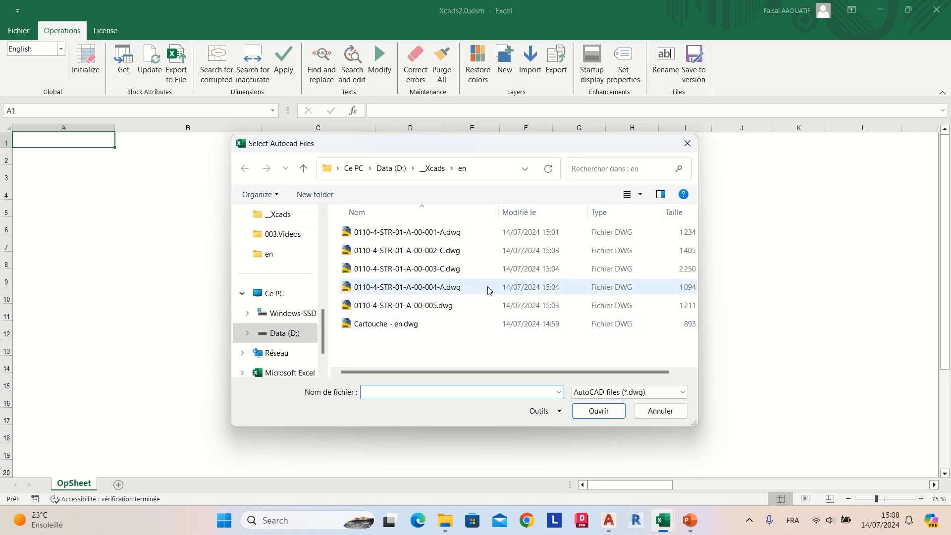
left_click_drag(494, 233, 439, 307)
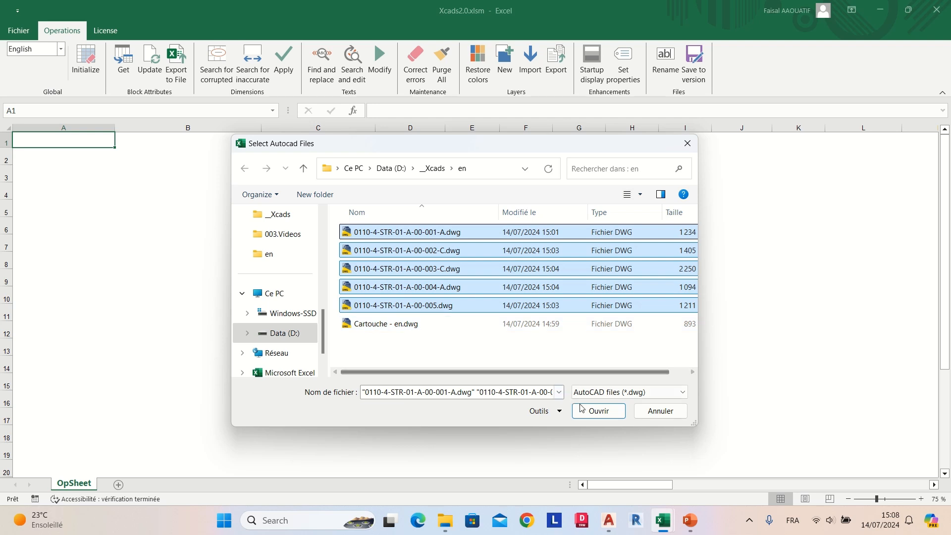
left_click(593, 413)
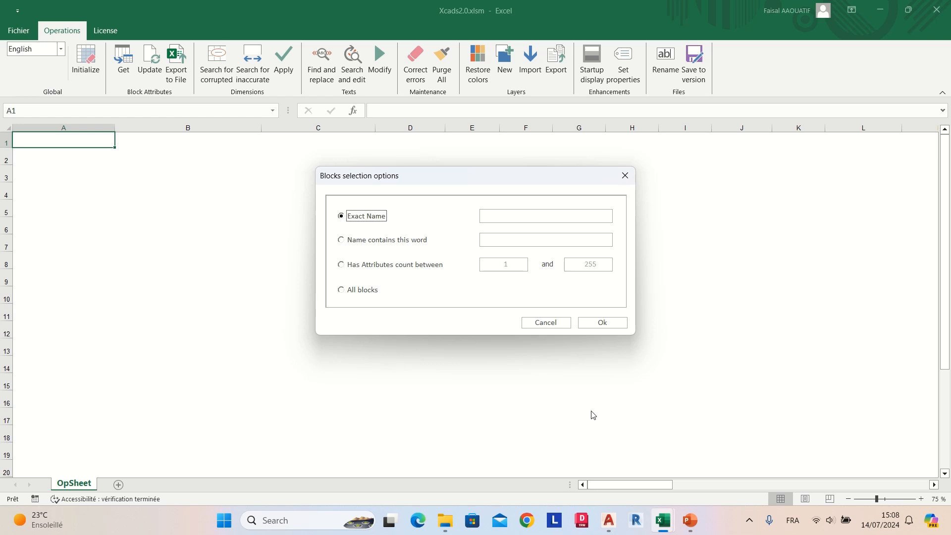
Step: Limit the block selection to blocks with an attribute count between 10 and 100
left_click(404, 271)
left_click(509, 266)
type("0")
key("Tab")
type("100")
left_click(607, 321)
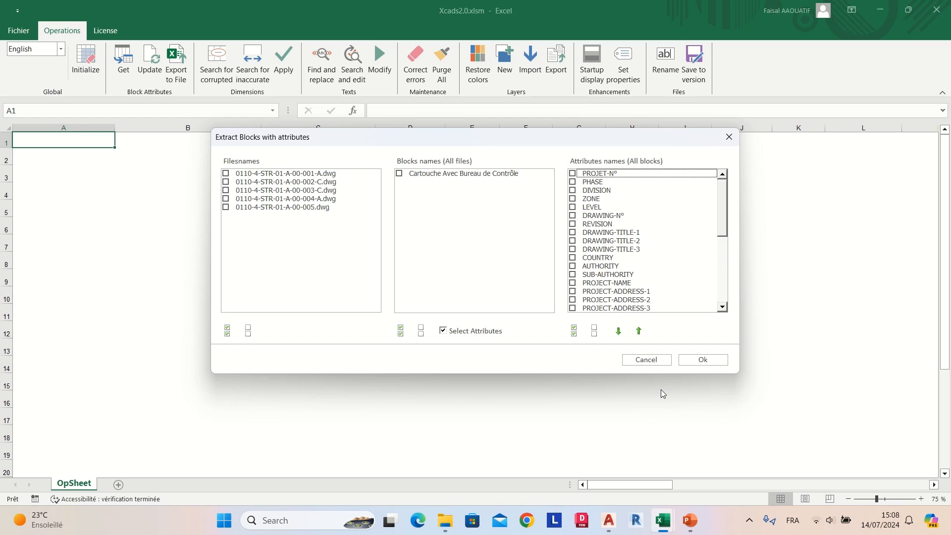
Step: Extract all attributes of the block Cartouche Avec Bureau de Contrôle from all five drawing files
left_click(227, 330)
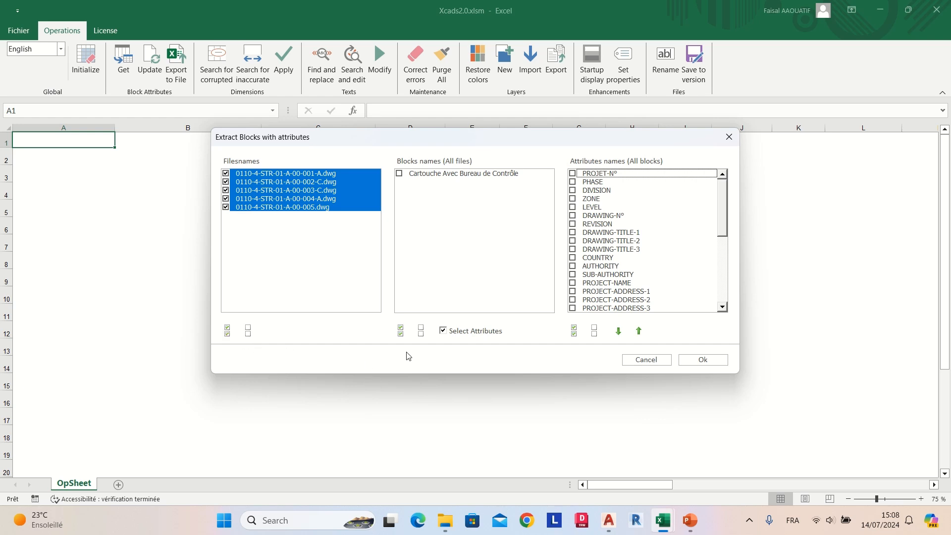
left_click(400, 330)
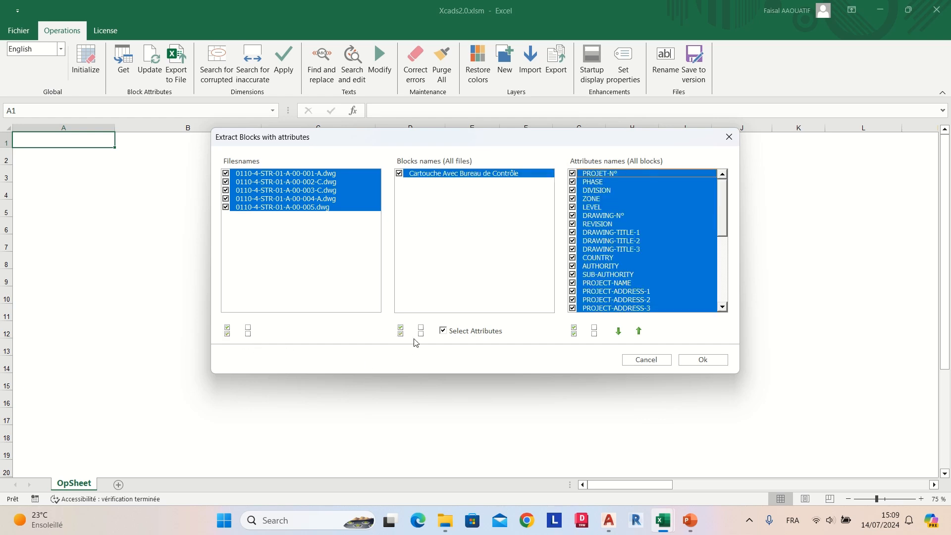
scroll(728, 251, "down", 7)
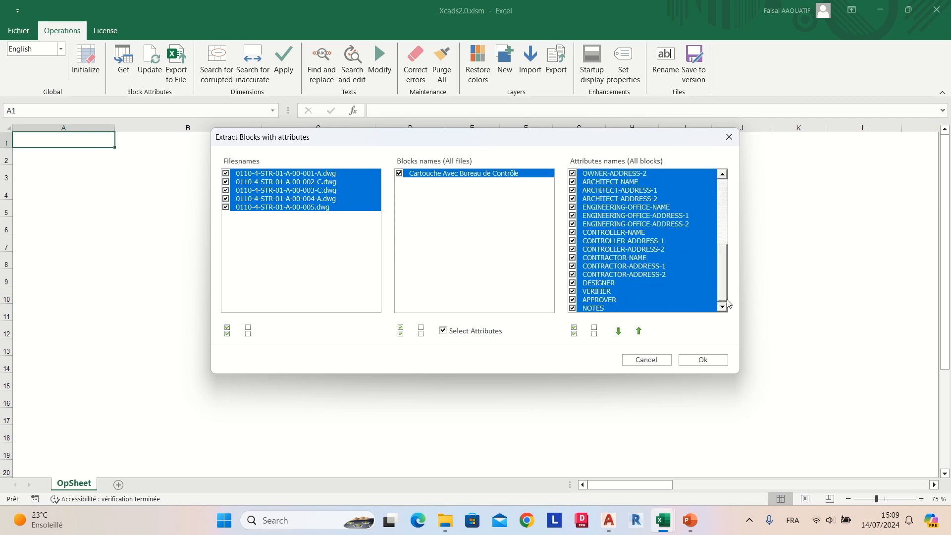
scroll(728, 303, "up", 7)
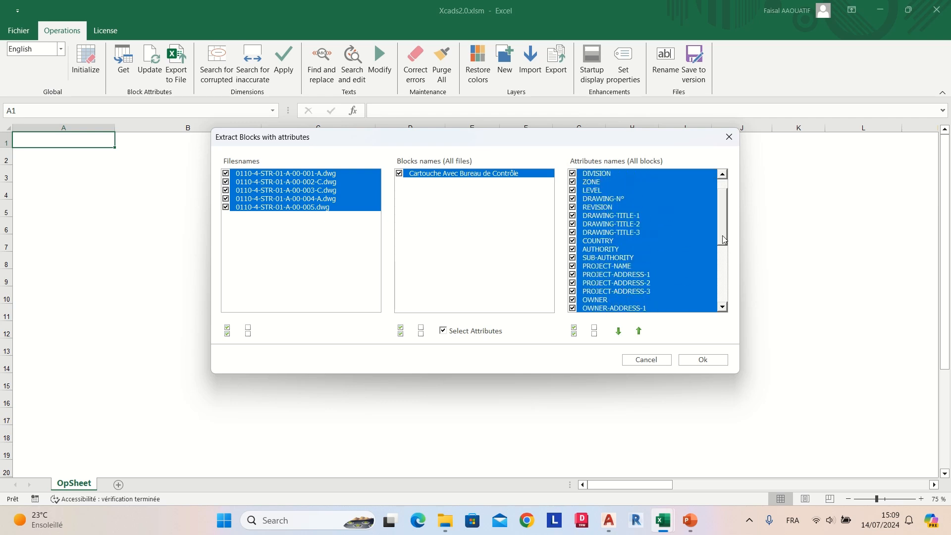
left_click(706, 366)
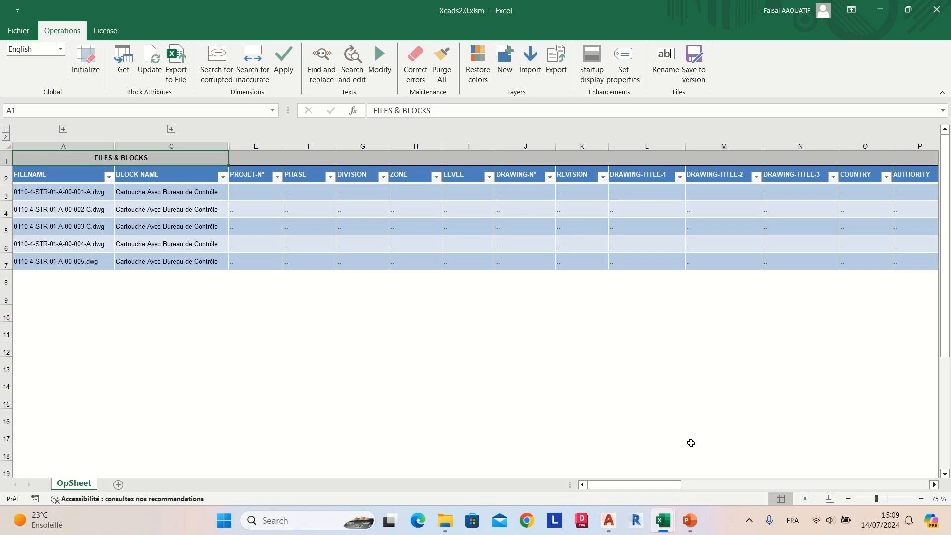
Step: Switch to the Infos 1st Drawing.xlsx workbook and copy its row of attribute values starting at cell E3
mouse_move(667, 523)
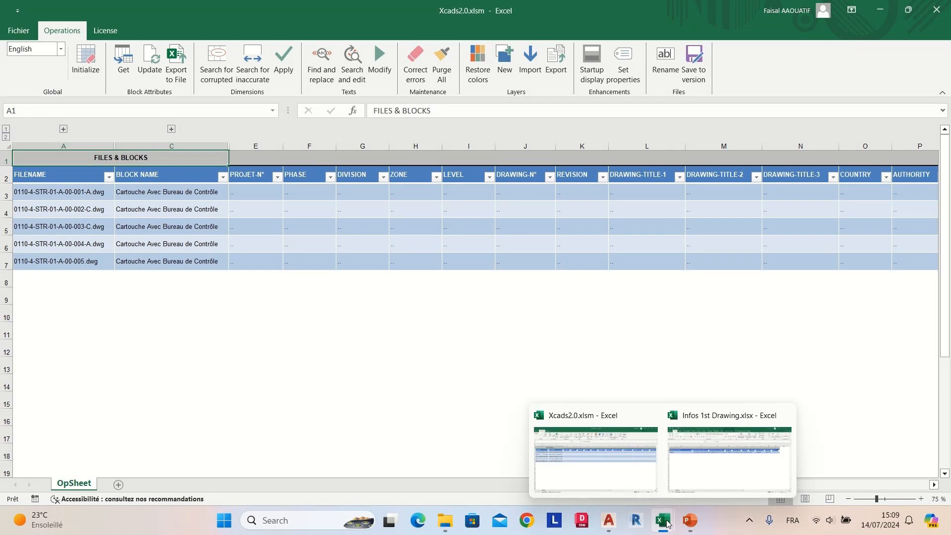
left_click(698, 467)
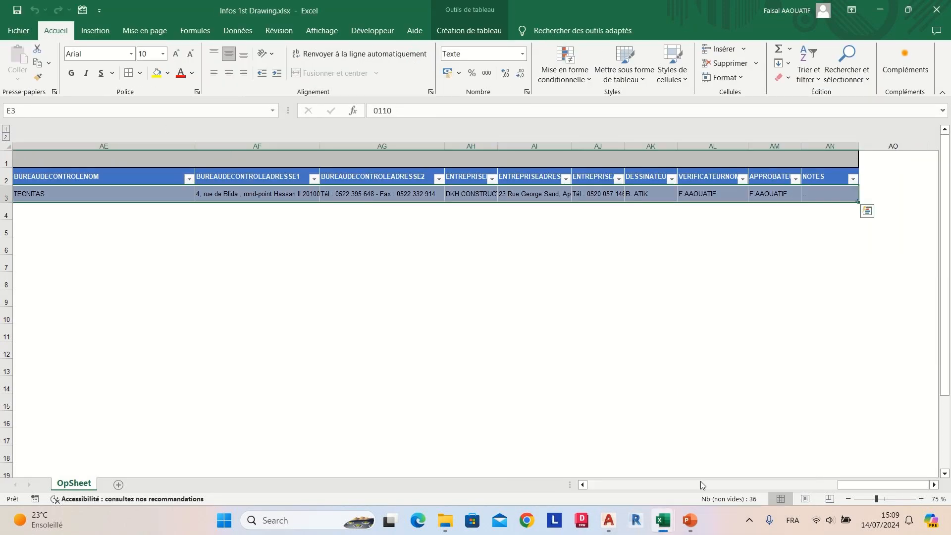
left_click_drag(842, 488, 588, 487)
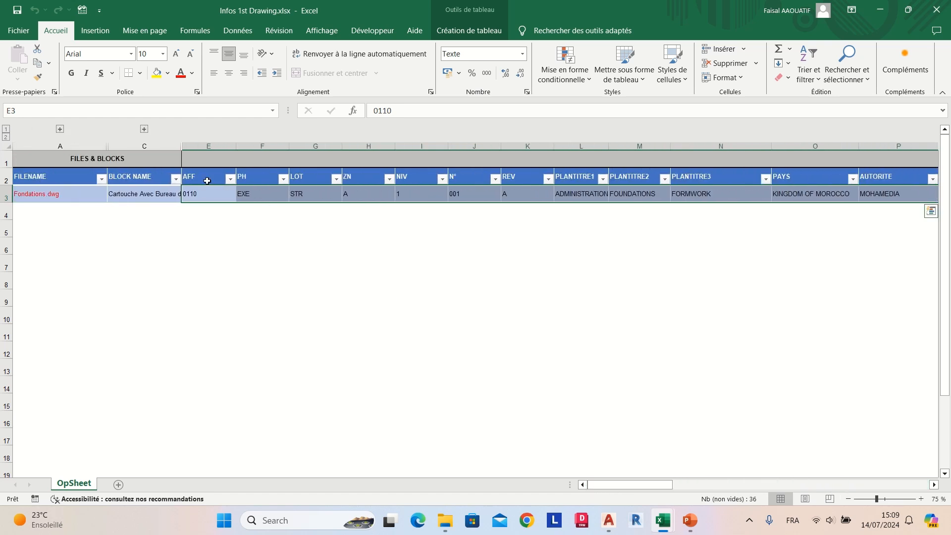
key("ctrl+c")
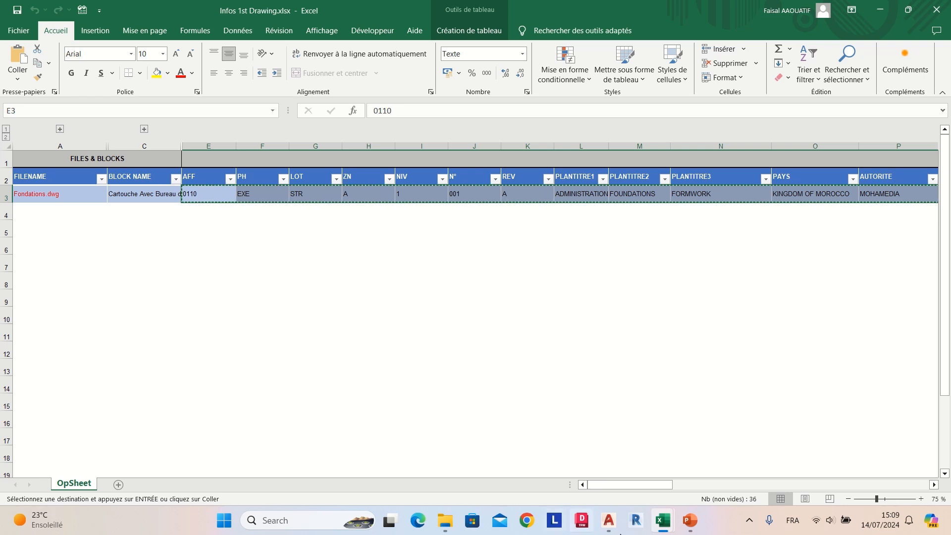
Step: Return to Xcads2.0.xlsm and paste the copied attribute values into all five drawing rows, starting at PROJET-N° in E3 through E7
mouse_move(663, 520)
left_click(623, 489)
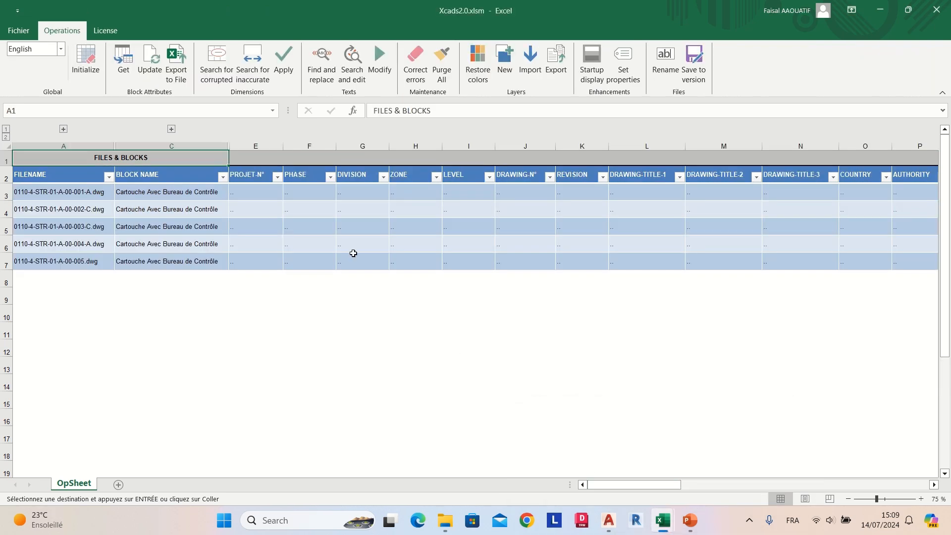
left_click(274, 191)
key("ctrl+v")
left_click(270, 208)
key("ctrl+v")
left_click(267, 226)
key("ctrl+v")
left_click(265, 244)
key("ctrl+v")
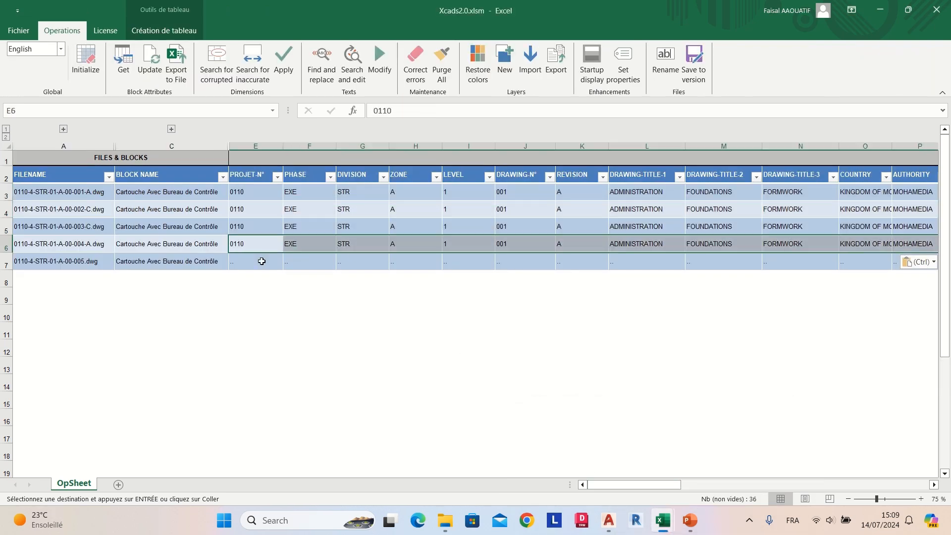
left_click(262, 261)
key("ctrl+v")
left_click(358, 294)
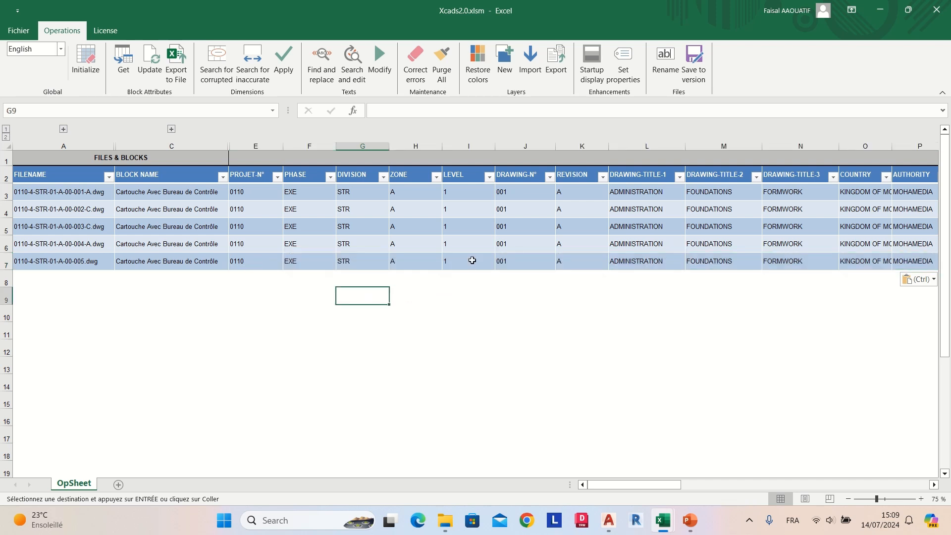
Step: Set LEVEL to 0 for drawing 001-A, 2 for 003-C, 3 for 004-A and 4 for 005
left_click(471, 193)
type("0")
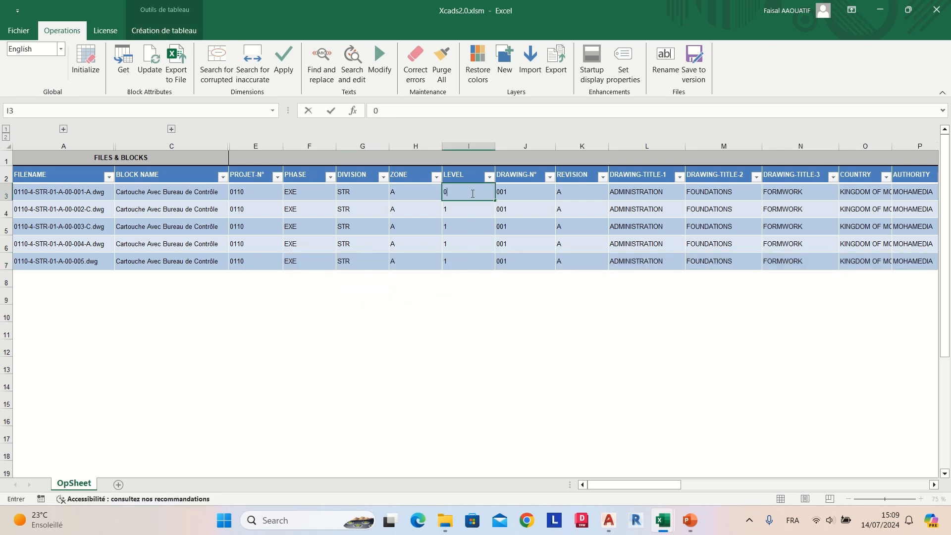
key("Return")
key("Return")
type("2")
key("Return")
type("3")
key("Return")
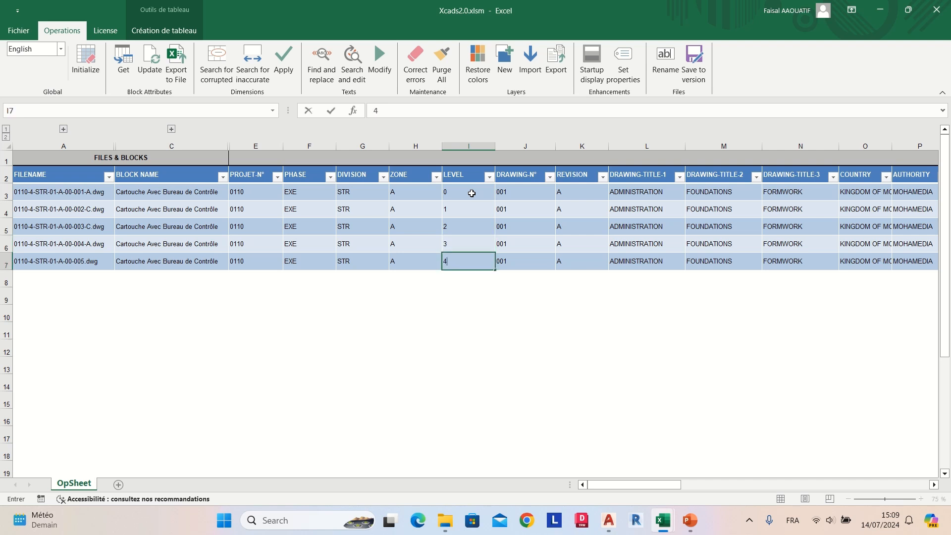
type("4")
Step: Set REVISION to C for drawings 002-C, 003-C and 004-A, and to "-" for drawing 005
key("Return")
left_click(579, 210)
type("C")
key("Return")
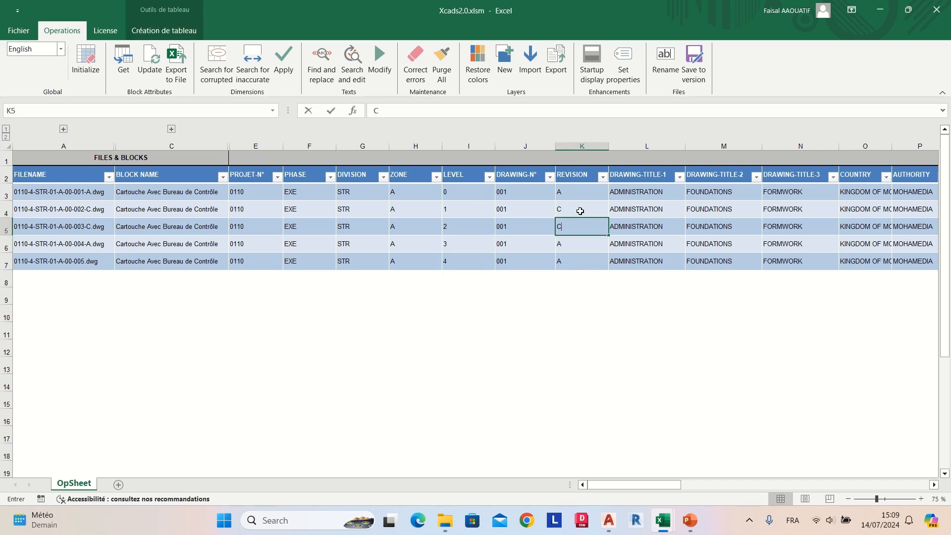
type("C")
key("Return")
type("C")
key("Return")
type("-")
key("Return")
Step: Change DRAWING-TITLE-2 of drawing 002-C to "BASEMENT UL - GROUND FLOOR UL"
left_click(704, 218)
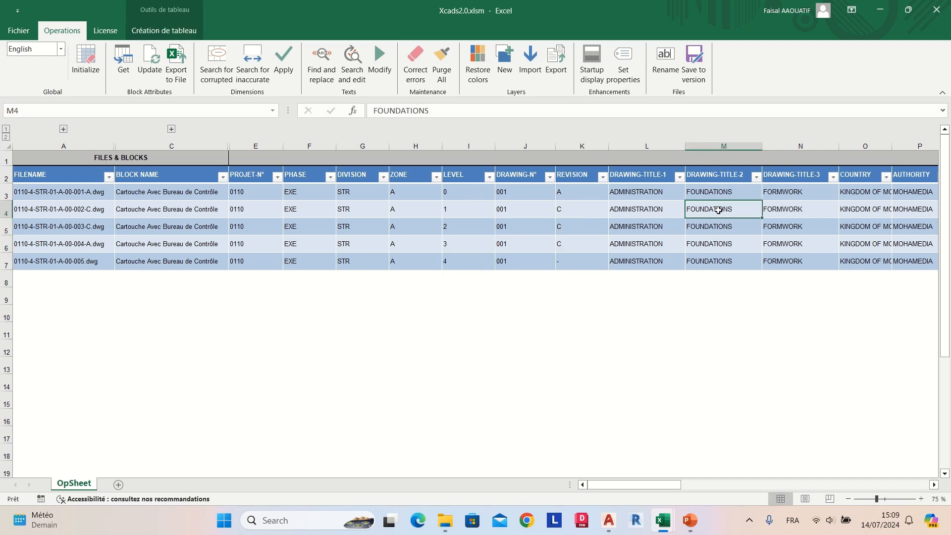
double_click(407, 111)
type("BASEMENT ")
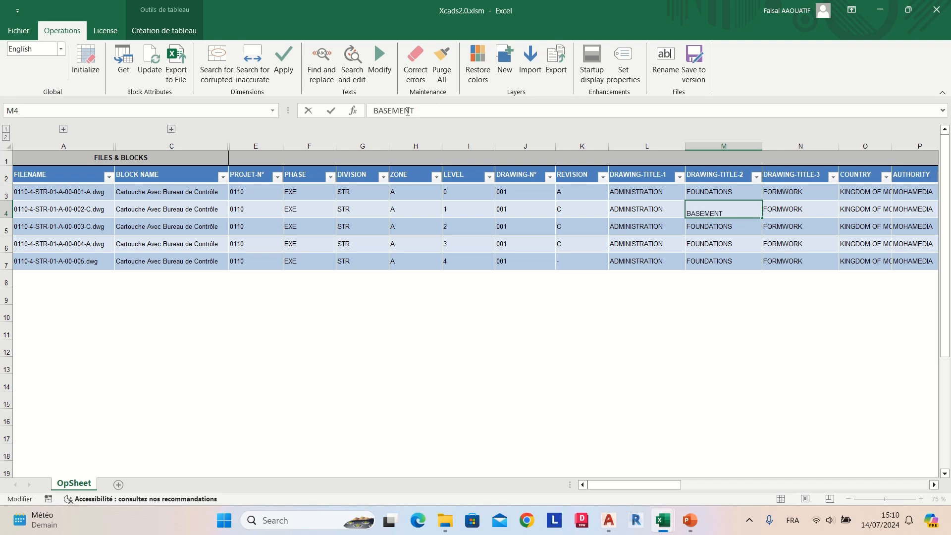
type("UL - GROUND")
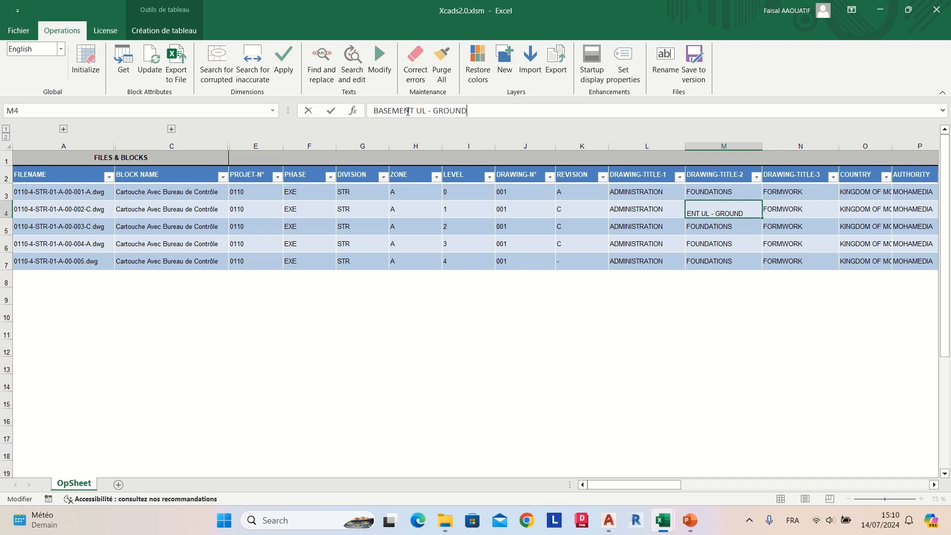
type(" FLOOR UL")
key("Return")
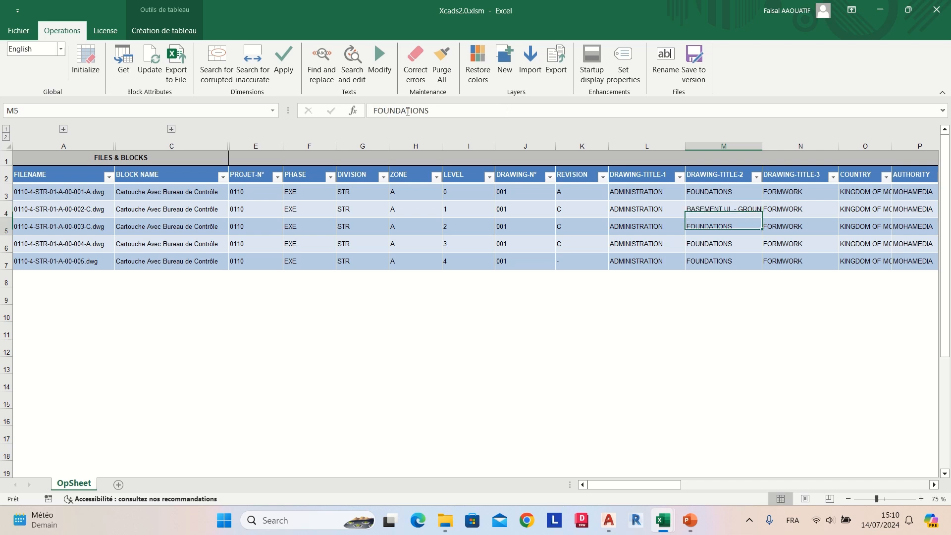
Step: Change DRAWING-TITLE-2 of drawing 003-C to "FIRST FLOOR UL - SECOND FLOOR UL"
double_click(407, 111)
type("FIRST FLOOR")
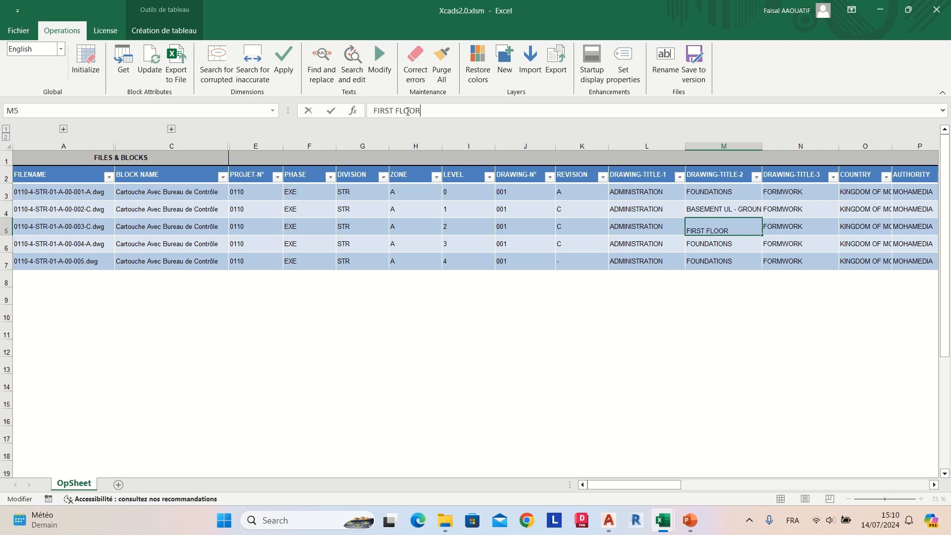
type(" UL - SECOND FLOOR UL")
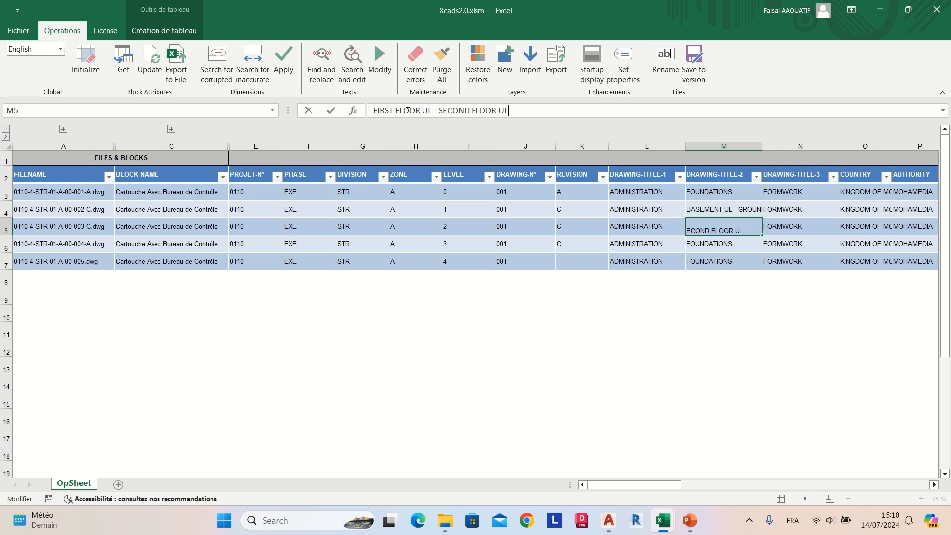
key("Return")
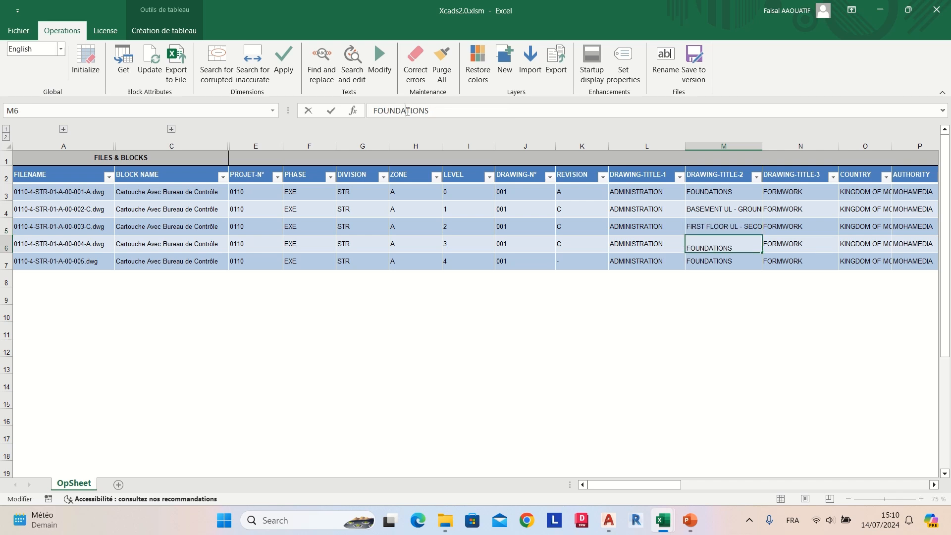
Step: Change DRAWING-TITLE-2 of drawing 004-A to "SECTIONS & ELEVATIONS"
double_click(407, 111)
type("SECTIONS 1")
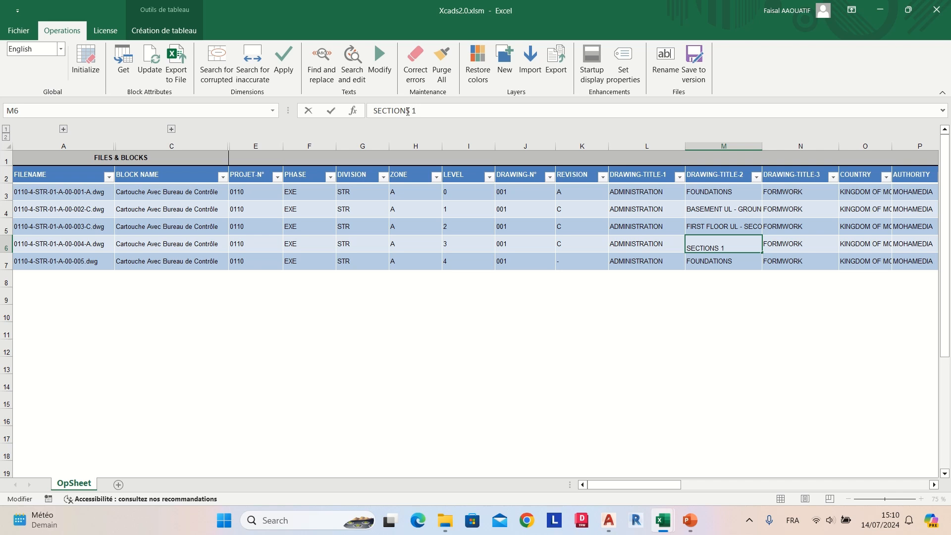
key("Caps_Lock")
type("& ELEVATIONS")
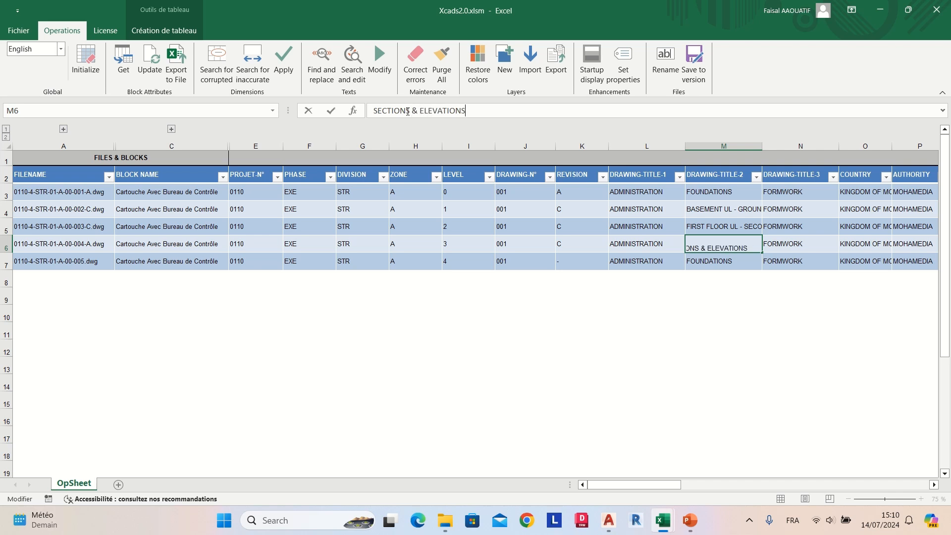
key("Return")
Step: Change DRAWING-TITLE-2 of drawing 005 to "STAIRS"
double_click(408, 111)
type("STAIRS")
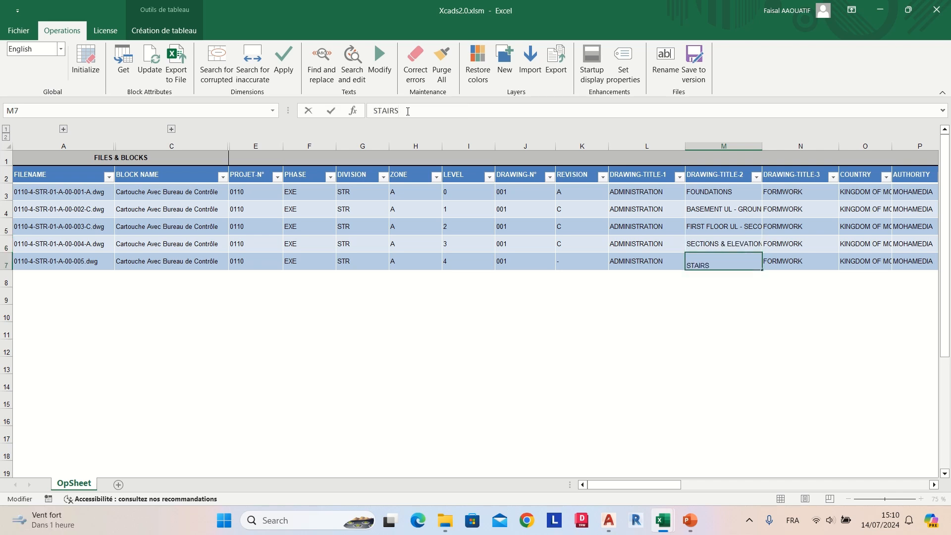
key("Return")
Step: Update the block attributes in all five drawings from the table and accept the list of edited blocks
mouse_move(609, 485)
left_mouse_down()
mouse_move(861, 504)
mouse_move(614, 500)
left_mouse_up()
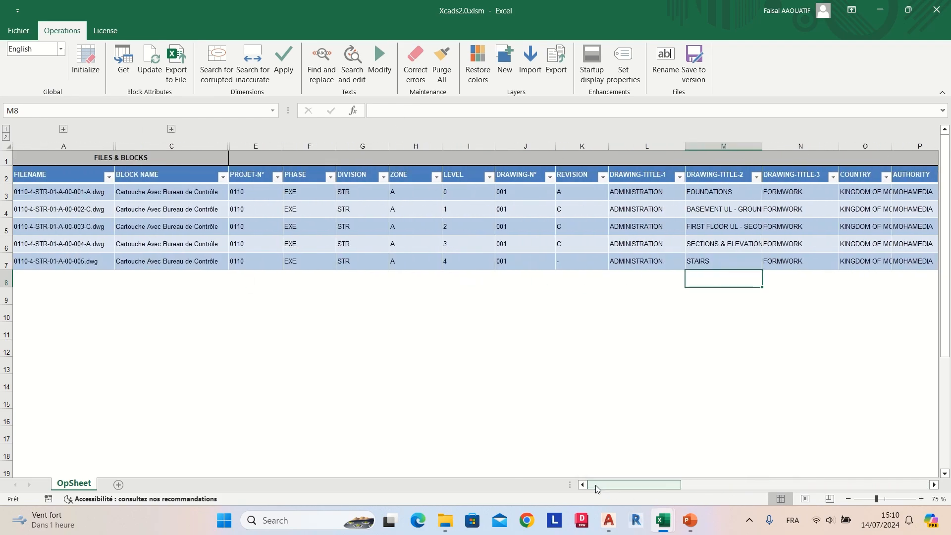
left_click(159, 79)
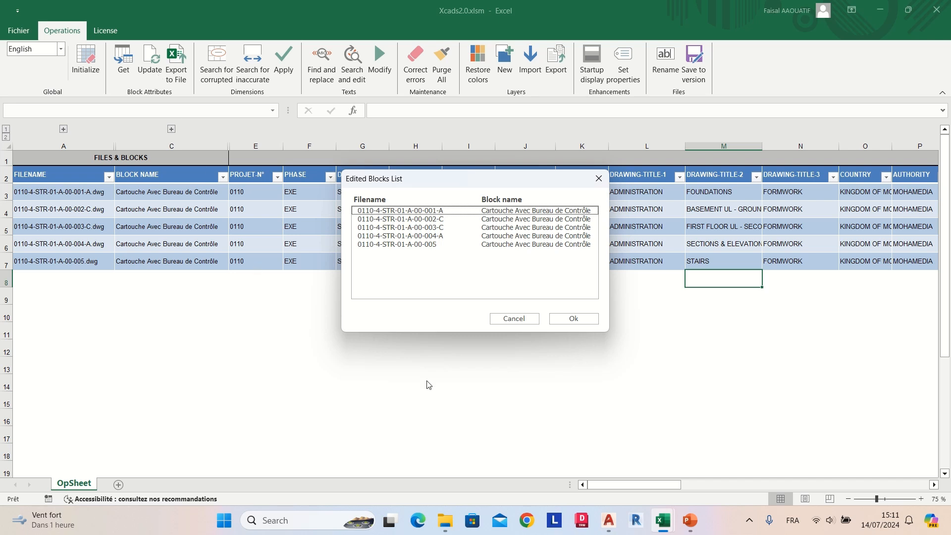
left_click(575, 320)
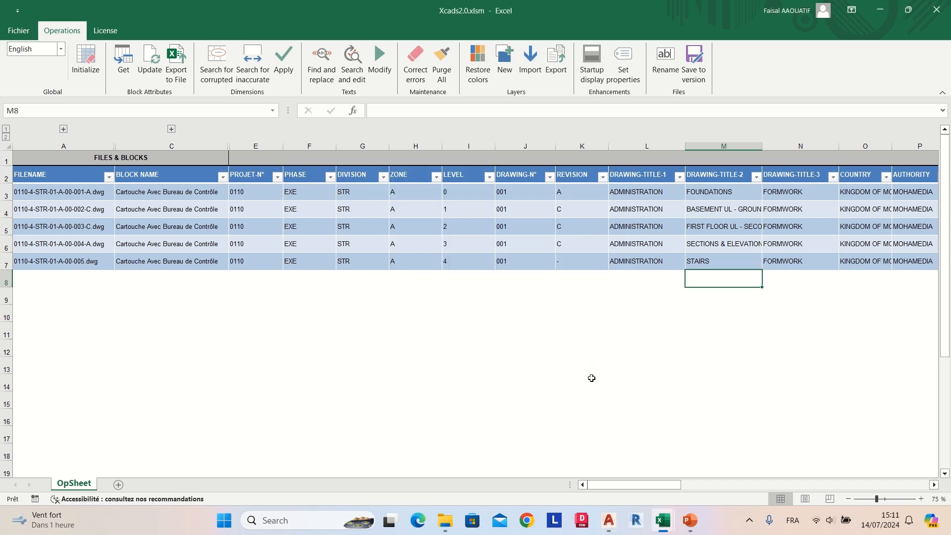
Step: Switch to drawing 001-A in AutoCAD and inspect its title block's drawing title and drawing identifier
mouse_move(609, 521)
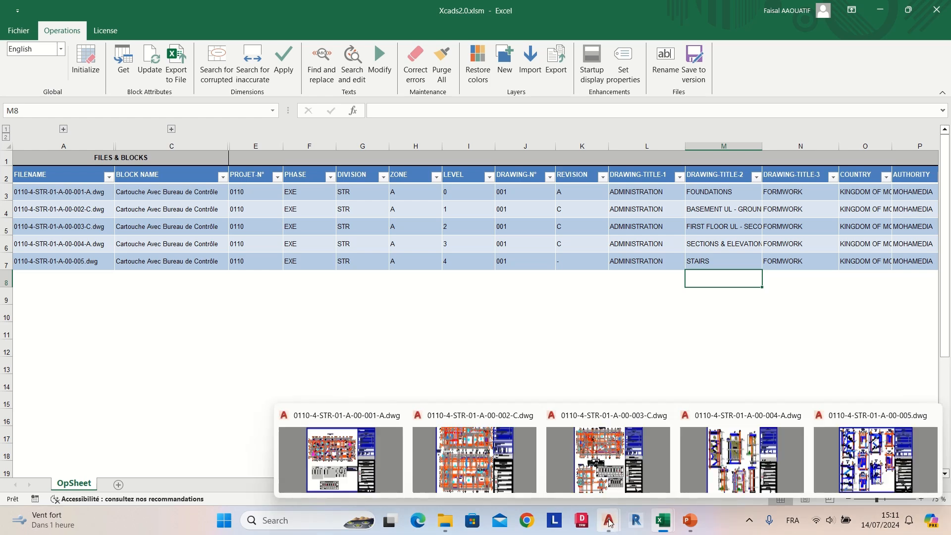
left_click(374, 462)
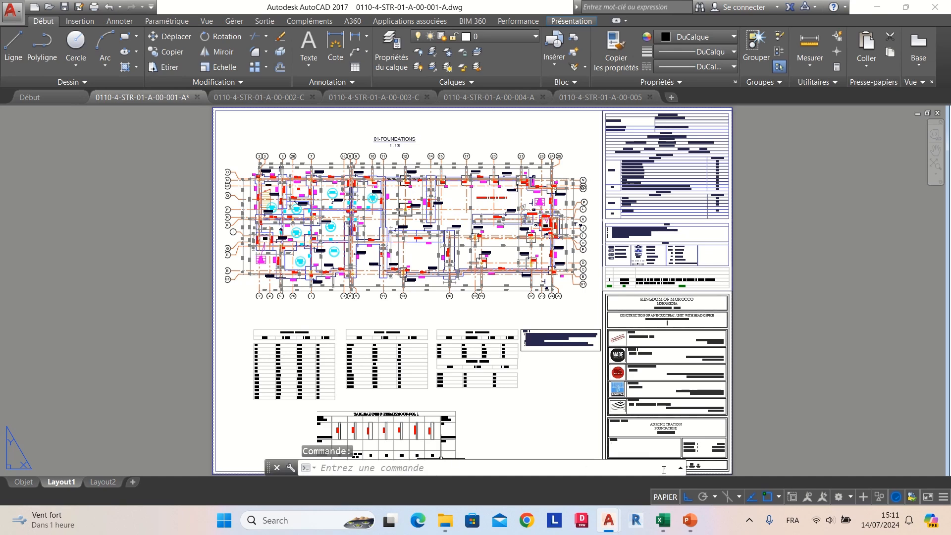
left_click(934, 150)
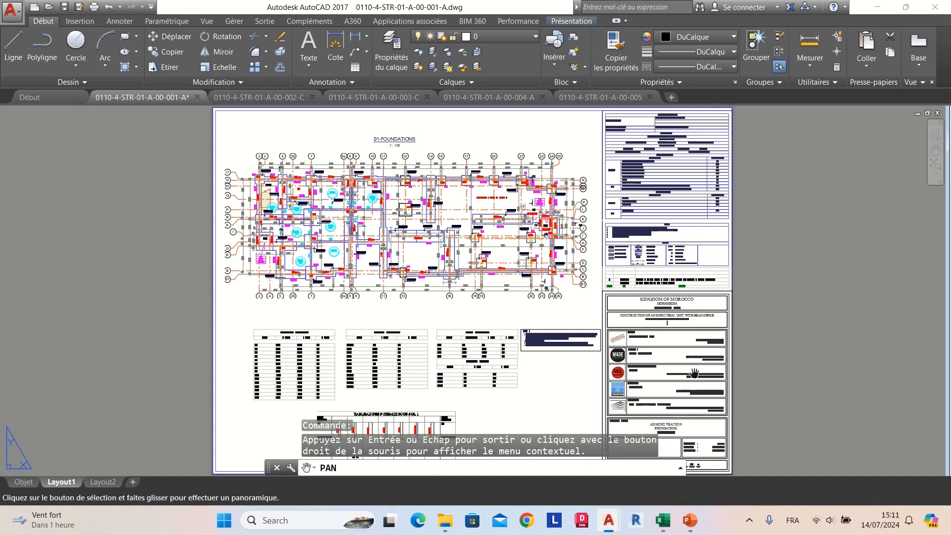
left_click_drag(693, 373, 605, 306)
scroll(616, 284, "up", 4)
left_click_drag(633, 388, 636, 246)
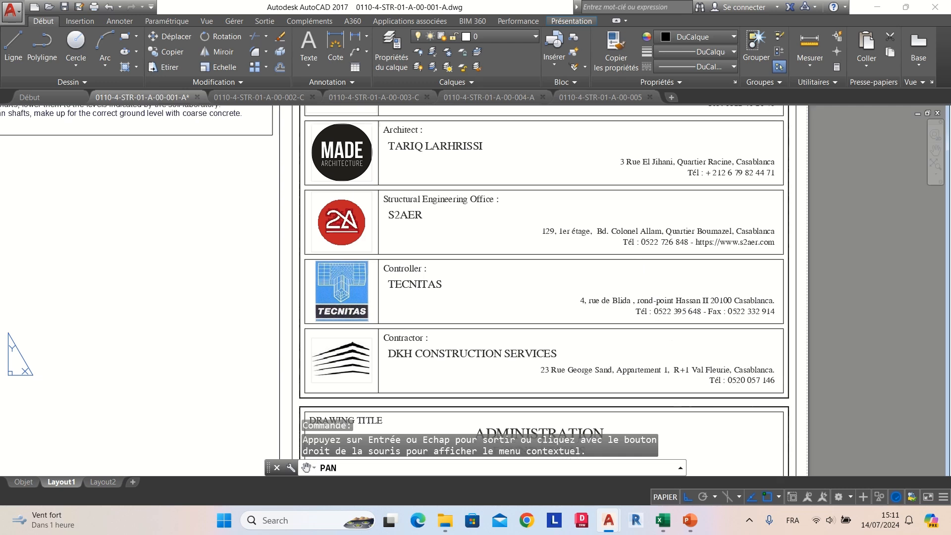
left_click_drag(687, 384, 688, 236)
left_click_drag(688, 364, 689, 277)
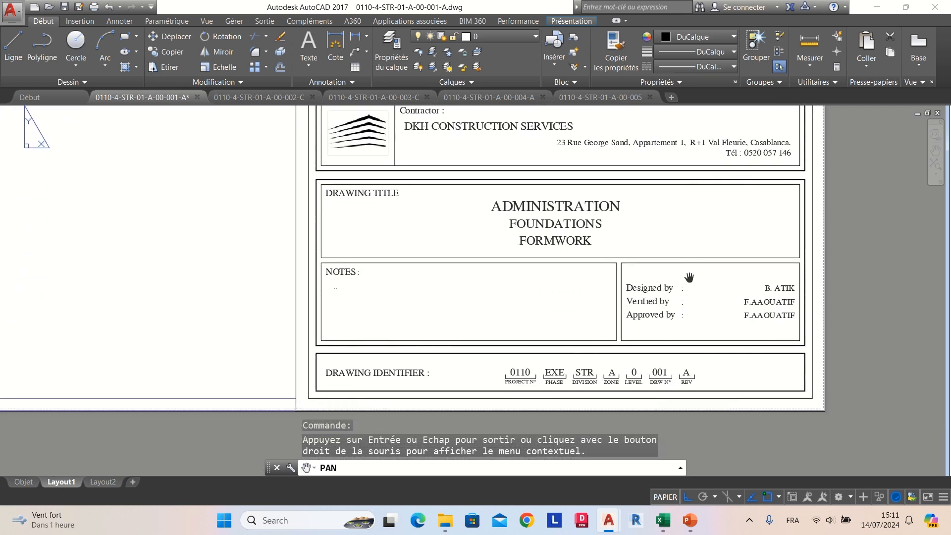
right_click(697, 367)
left_click(709, 374)
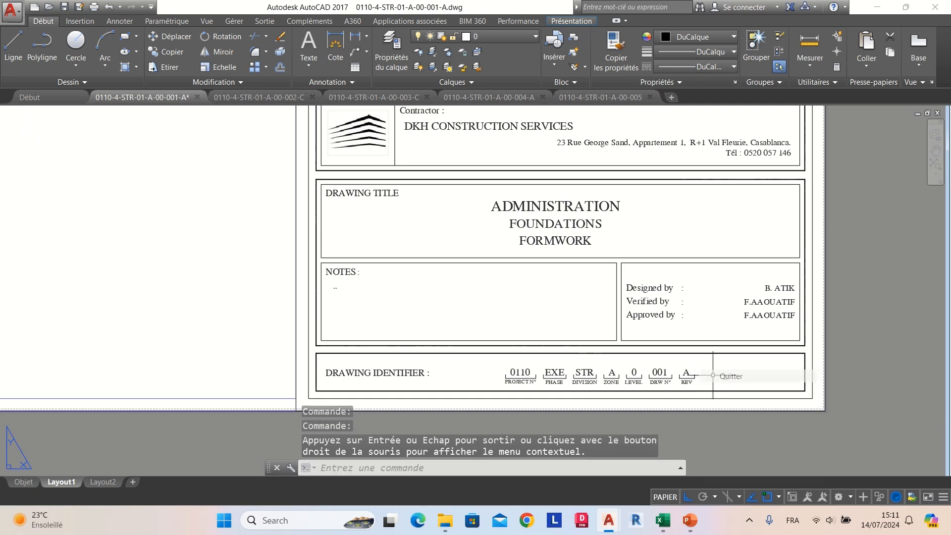
Step: Open drawing 002-C and check the drawing title, level and revision in its title block
left_click(265, 97)
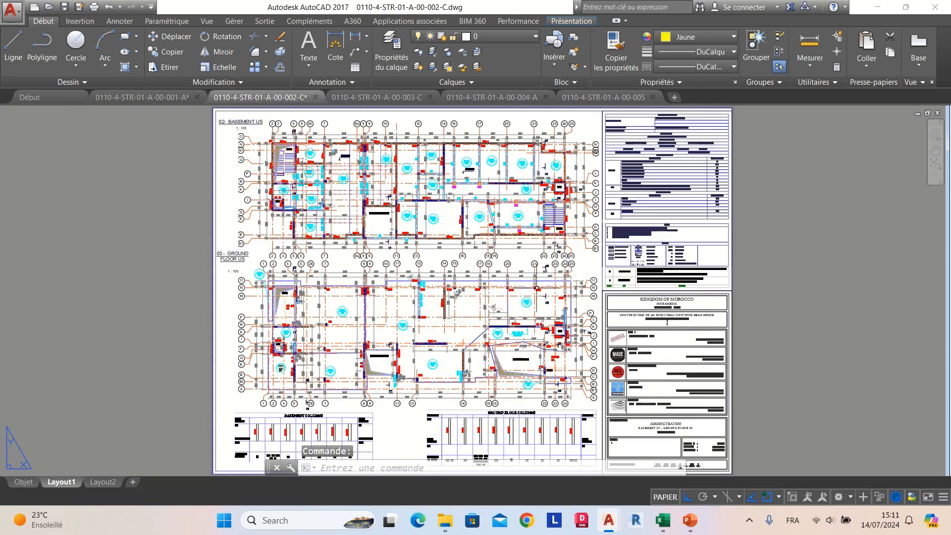
scroll(699, 436, "up", 2)
left_click_drag(699, 435, 681, 373)
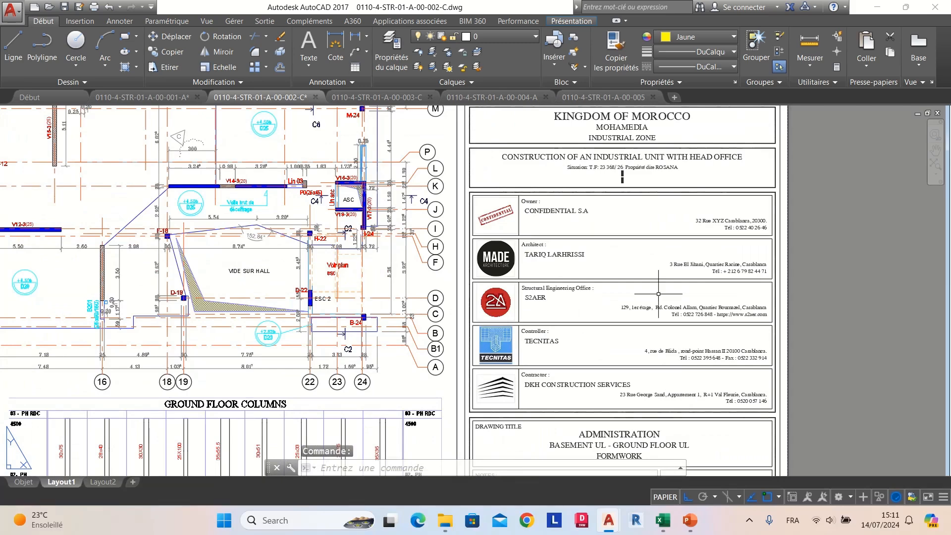
scroll(642, 380, "up", 6)
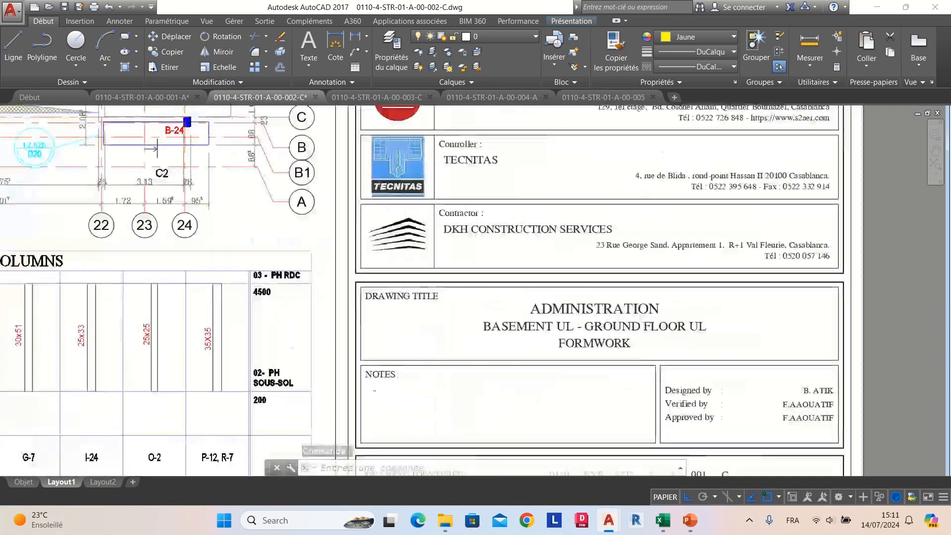
scroll(627, 263, "down", 5)
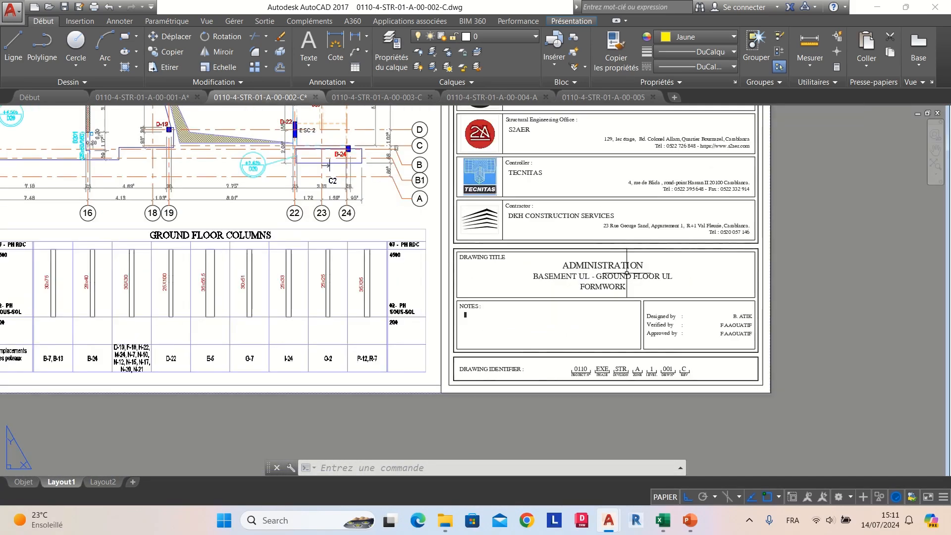
scroll(641, 382, "up", 5)
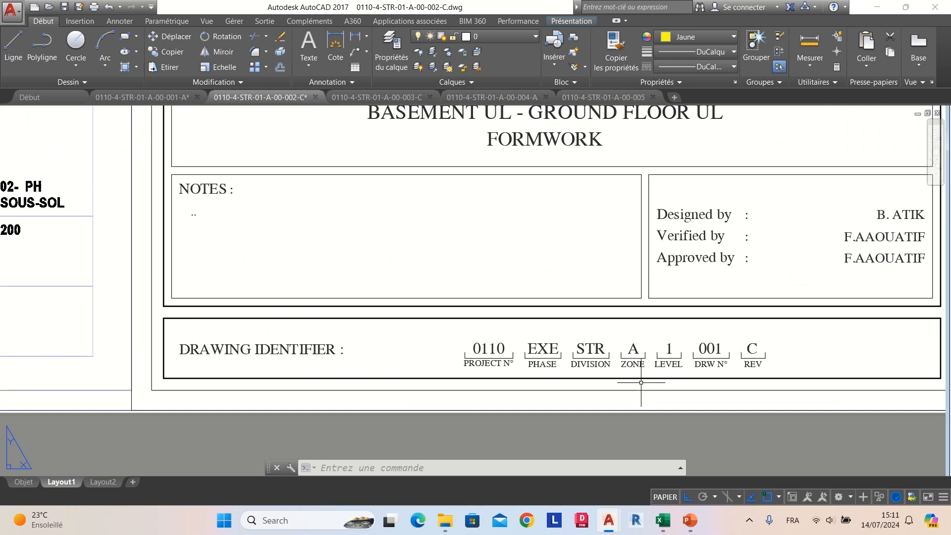
Step: Open drawing 003-C and check the drawing title, level and revision in its title block
left_click(377, 97)
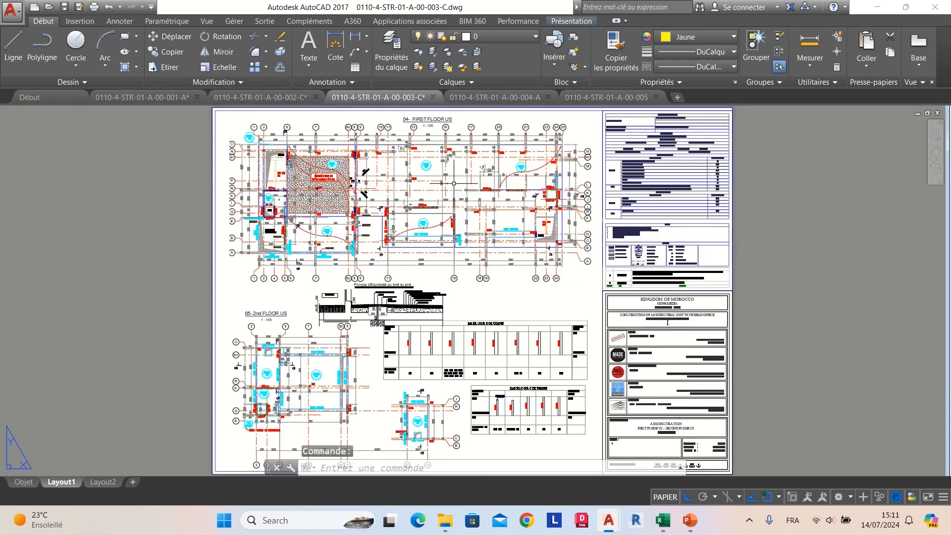
scroll(711, 462, "up", 4)
scroll(559, 352, "up", 1)
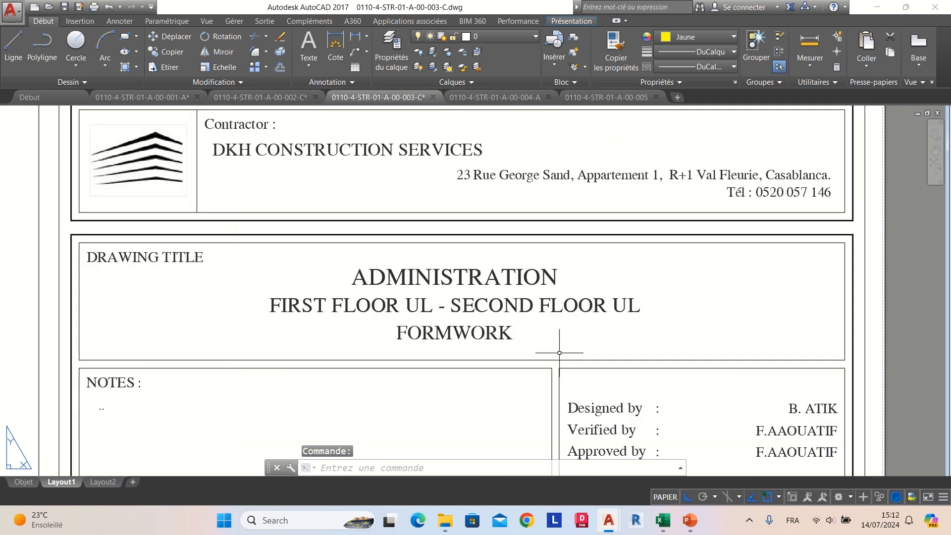
scroll(577, 250, "down", 4)
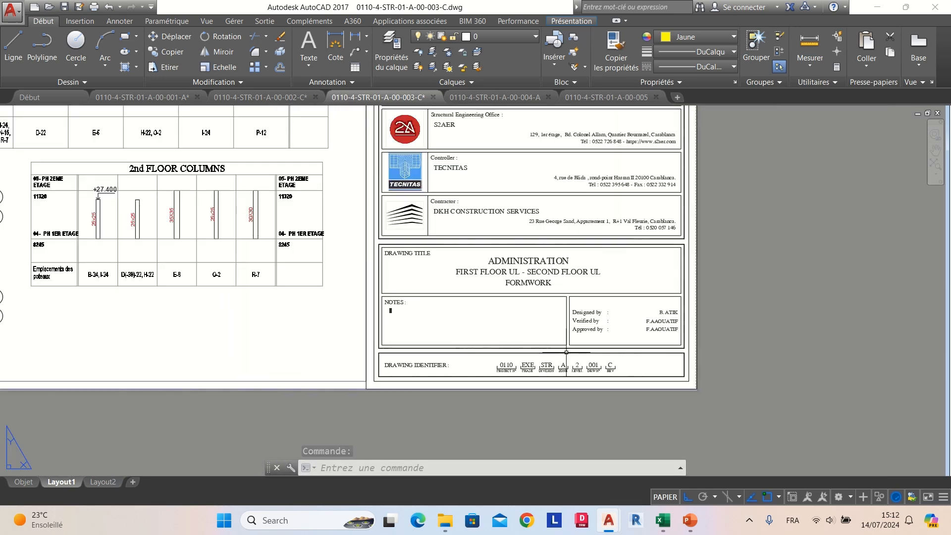
scroll(568, 372, "up", 3)
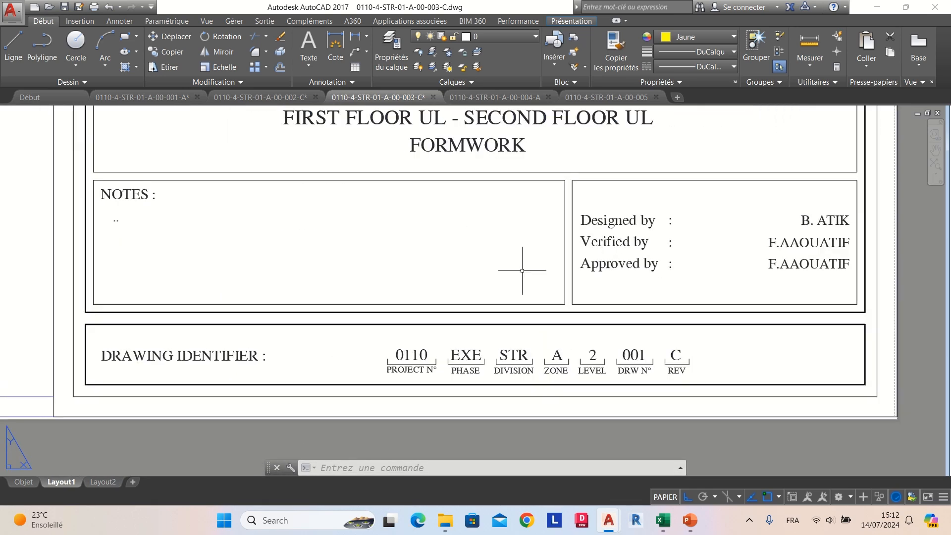
Step: Open drawing 004-A and check the drawing title, level and revision in its title block
left_click(504, 101)
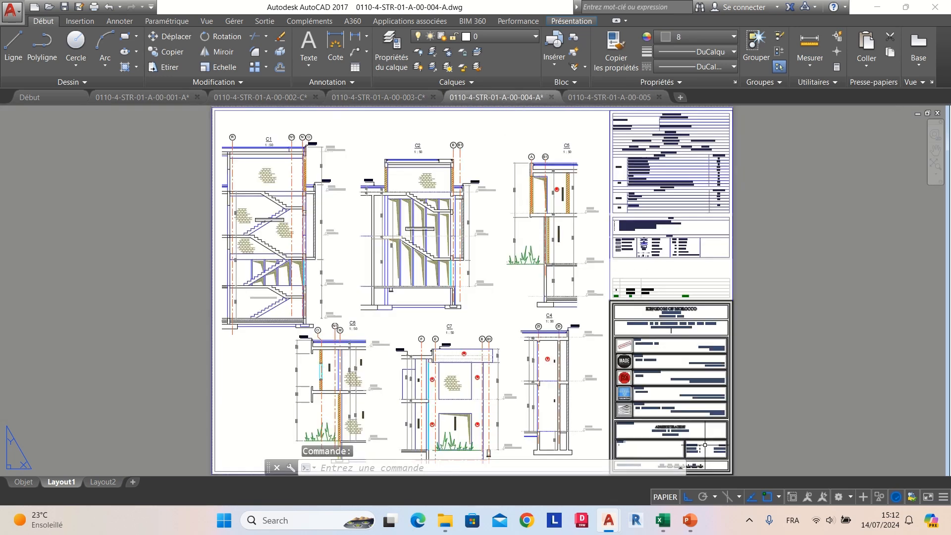
scroll(705, 445, "up", 5)
scroll(564, 418, "up", 2)
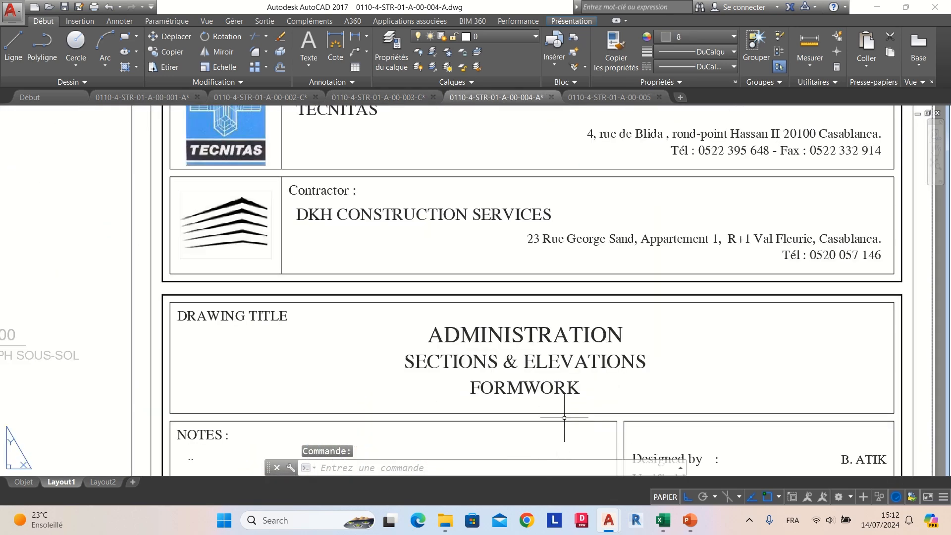
scroll(562, 376, "down", 4)
scroll(585, 419, "up", 4)
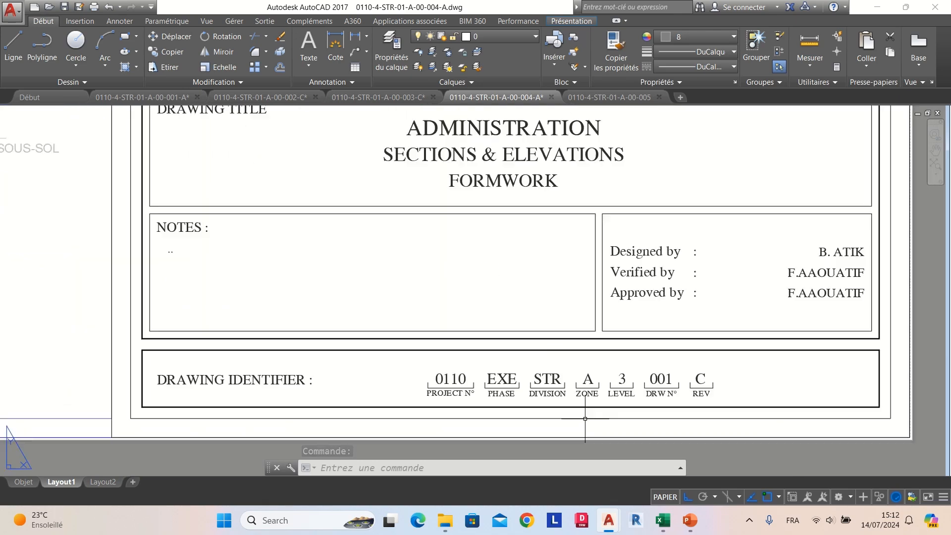
Step: Open drawing 005 and check the drawing title, level and revision in its title block
left_click(609, 97)
scroll(527, 206, "down", 2)
scroll(641, 366, "up", 5)
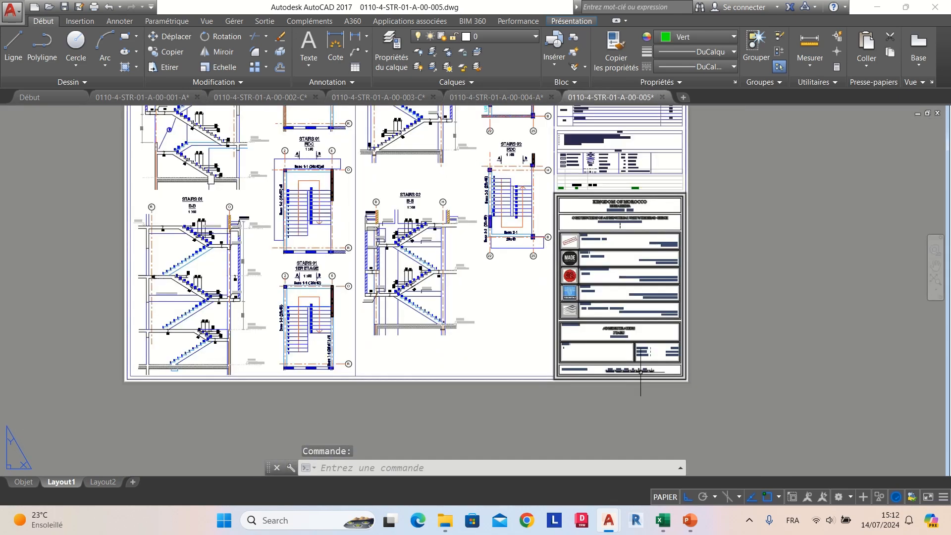
scroll(641, 367, "up", 4)
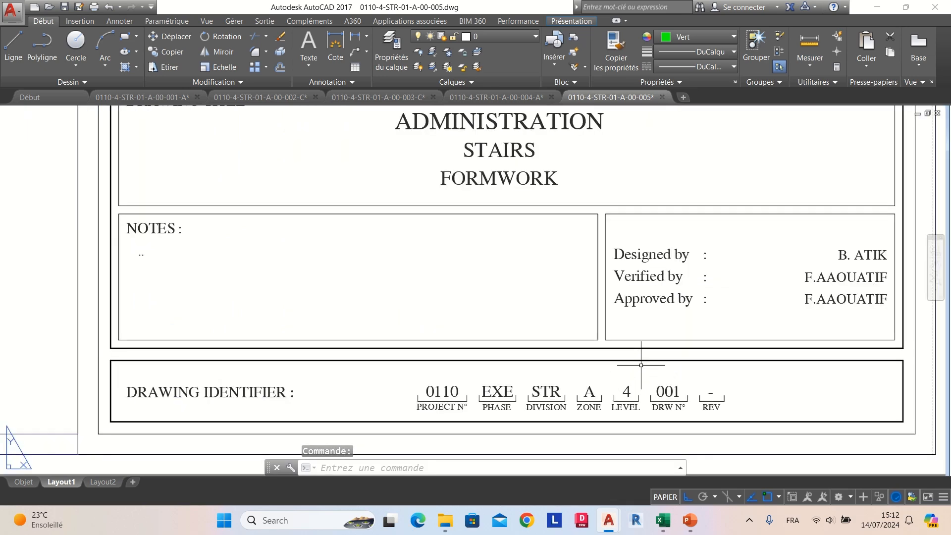
scroll(641, 365, "down", 4)
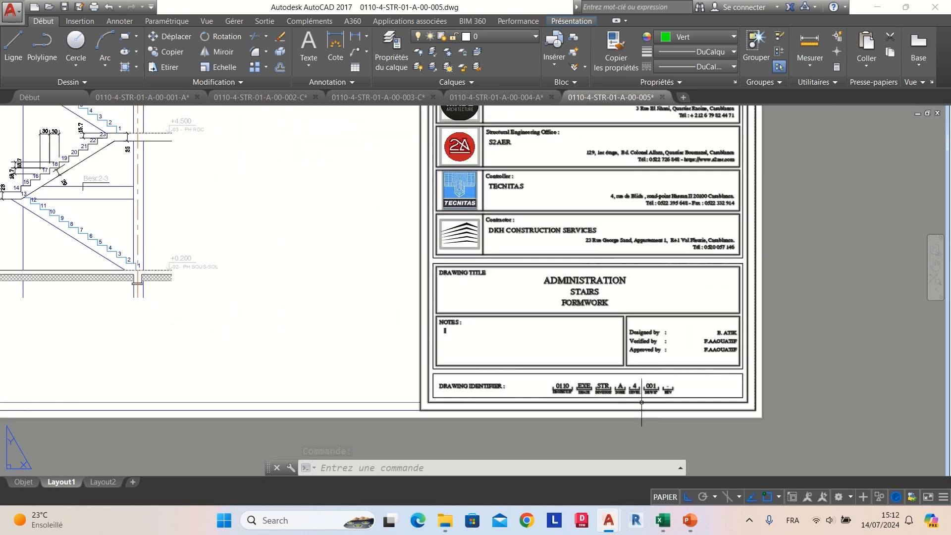
Step: Switch back to the Xcads2.0 workbook in Excel and select the FILENAME header cell
mouse_move(669, 524)
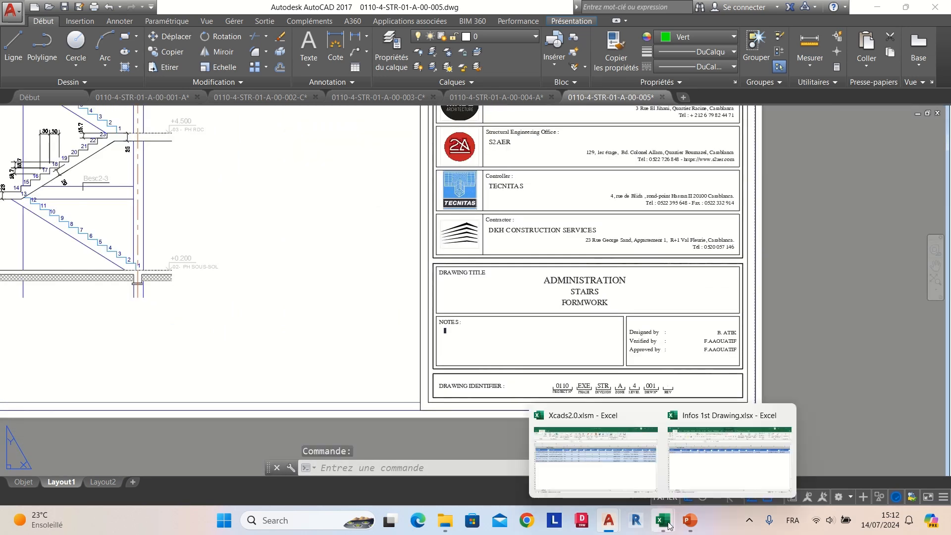
left_click(615, 482)
left_click(65, 176)
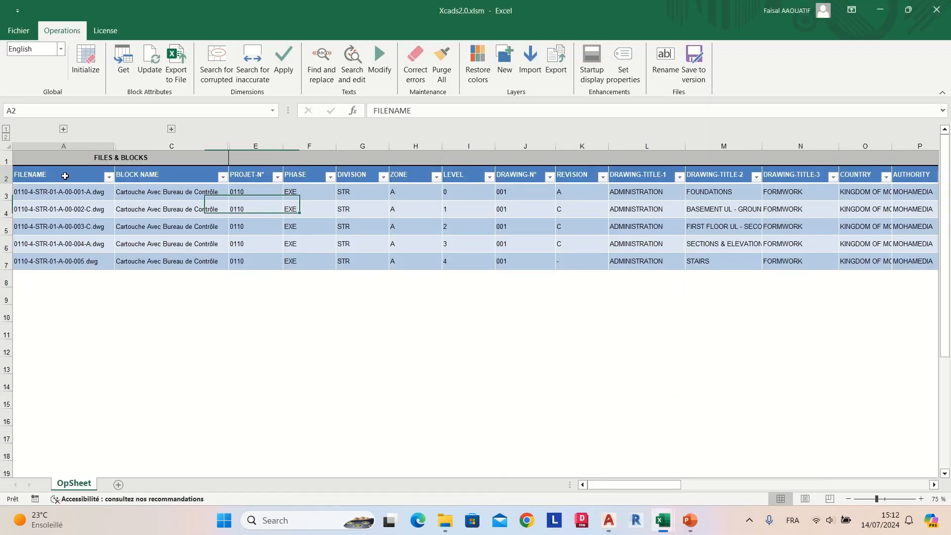